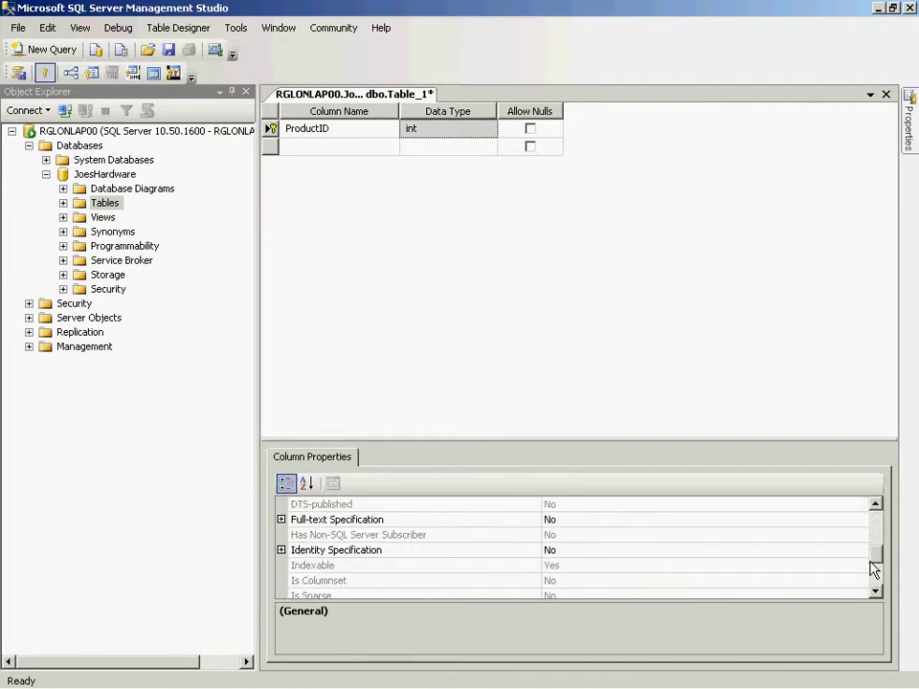
- Turn on the identity specification for the ProductID column by setting Is Identity to Yes
click(280, 550)
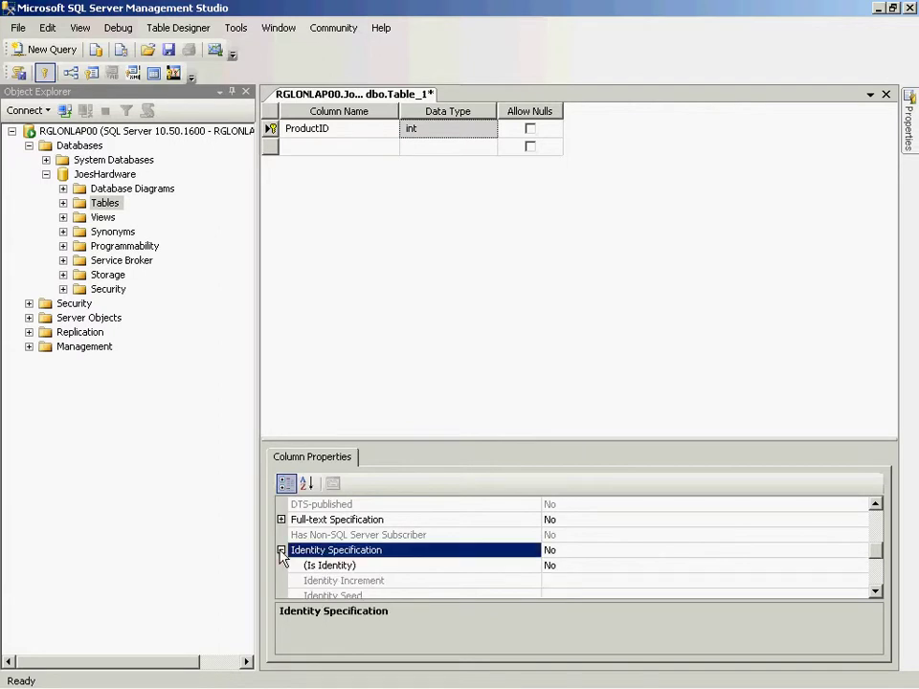
click(563, 565)
click(861, 566)
click(667, 581)
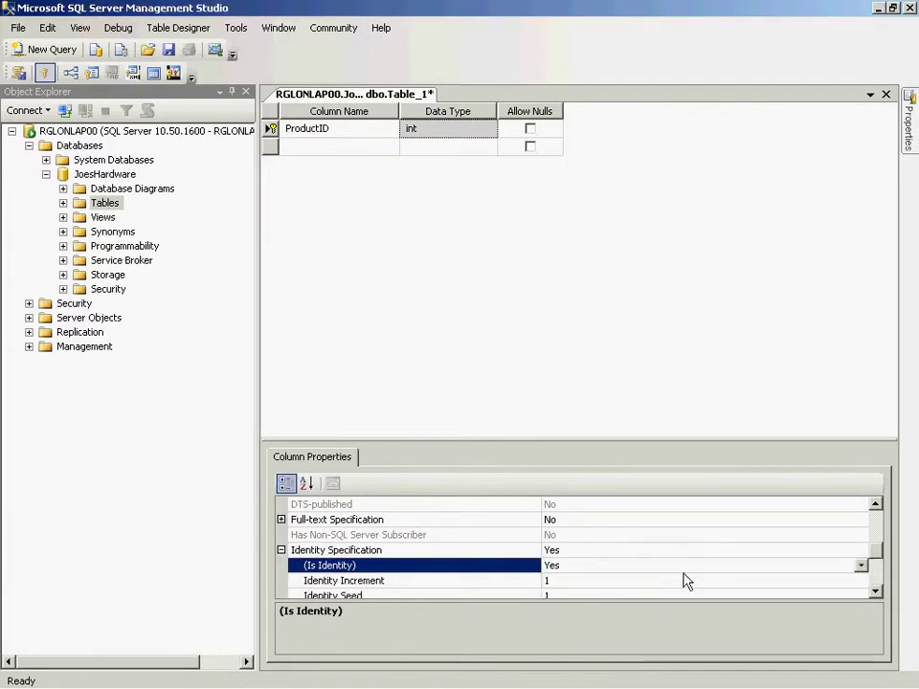
click(873, 593)
click(874, 593)
click(874, 594)
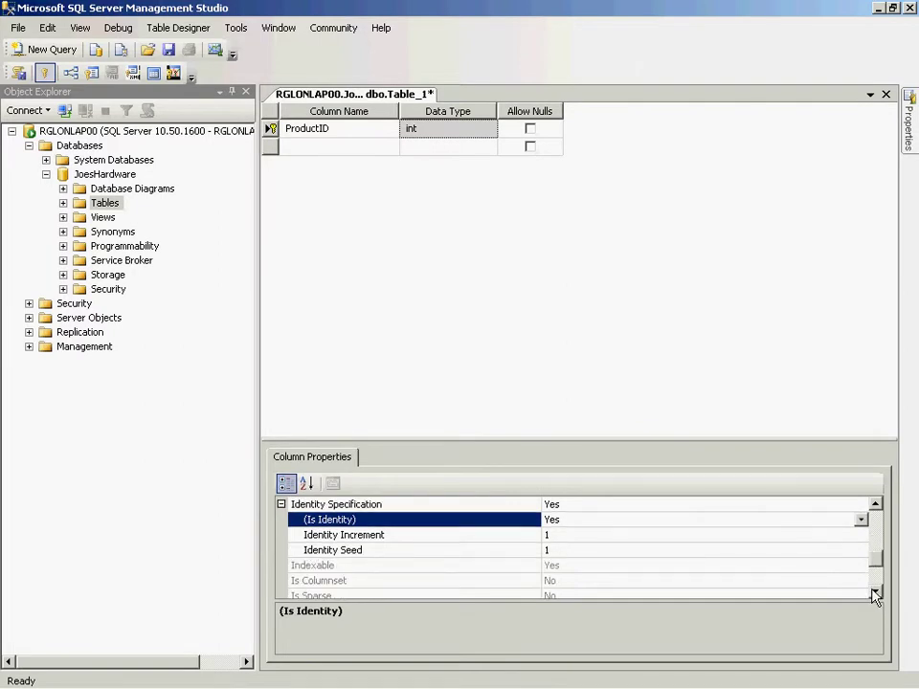
- Add a Description column with data type varchar(50) that does not allow nulls
click(318, 146)
text(Description)
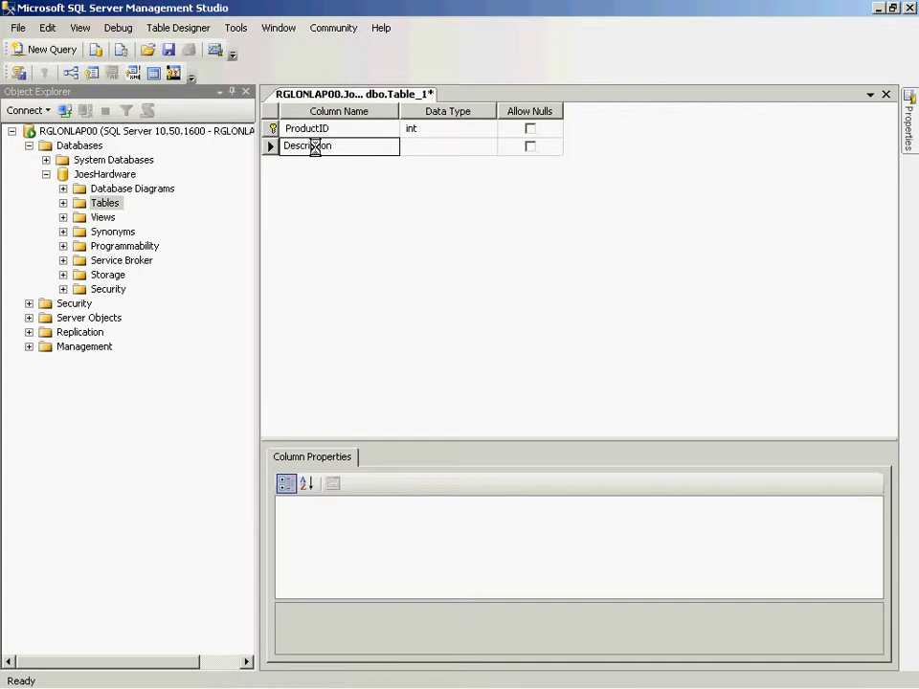
click(461, 146)
click(487, 145)
scroll(489, 218, down, 4)
click(447, 241)
click(530, 147)
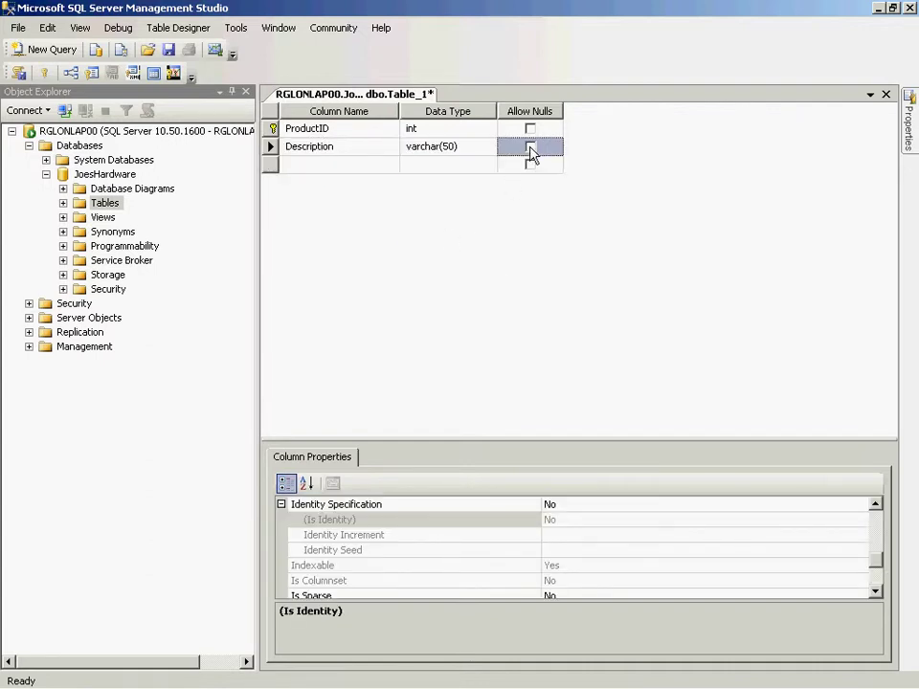
- Add a Unit_Price column with data type decimal(6, 2) that does not allow nulls
click(336, 166)
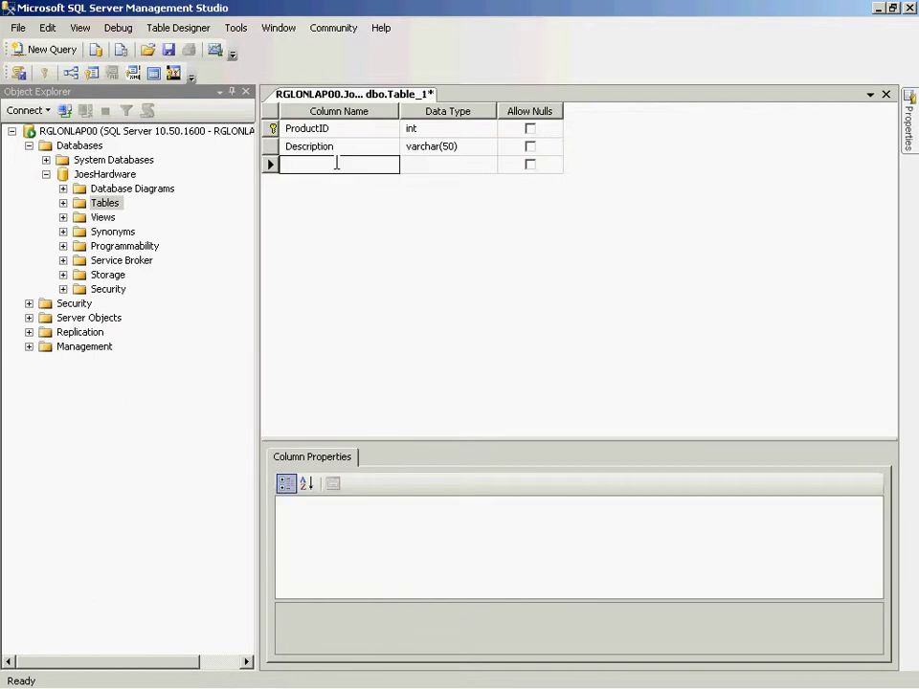
text(Unit_Price)
click(445, 165)
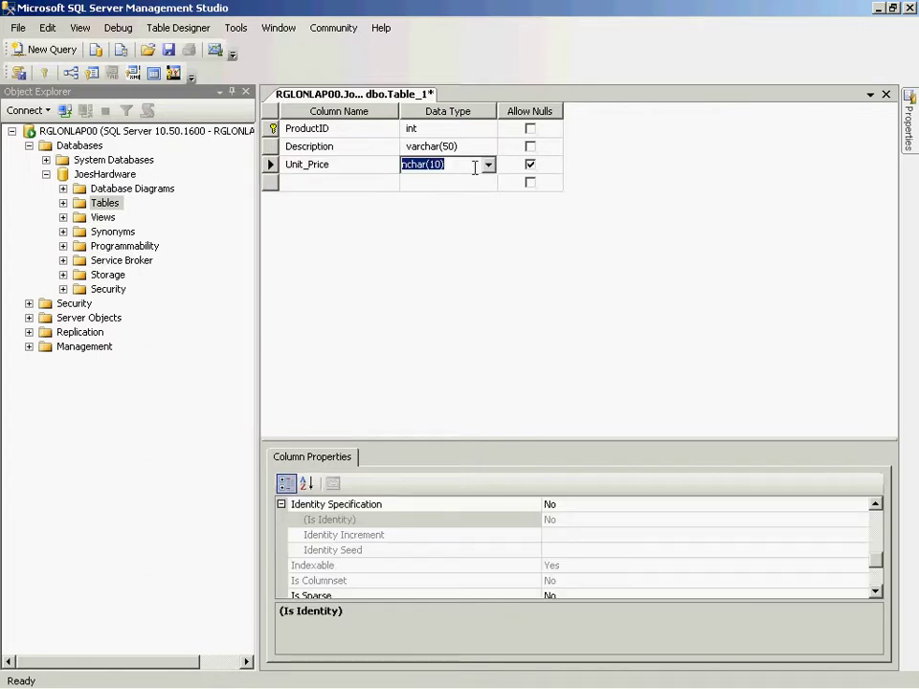
text(Decimal)
click(436, 164)
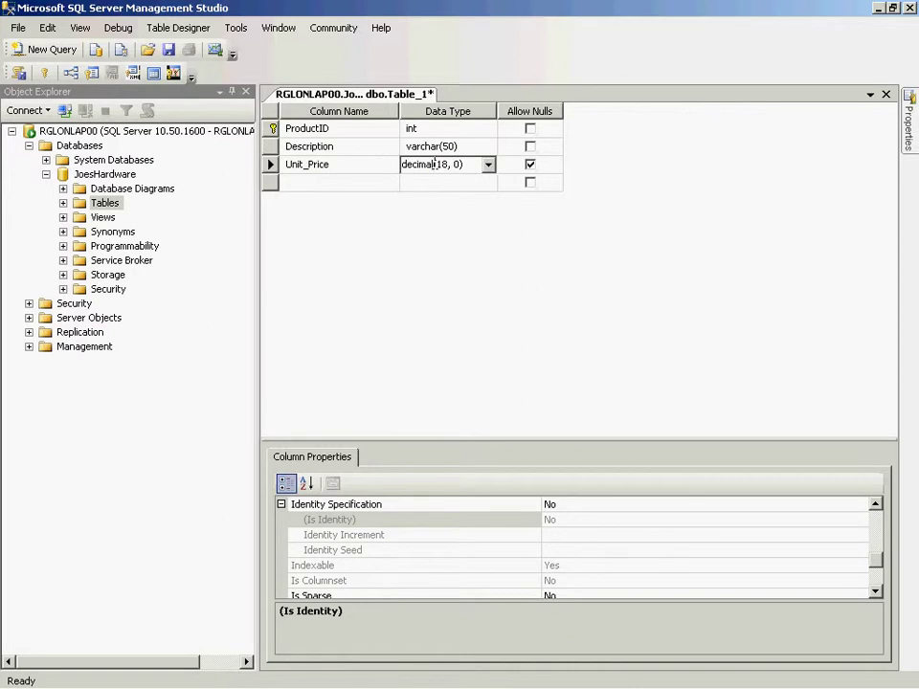
double_click(441, 164)
text(6)
click(531, 165)
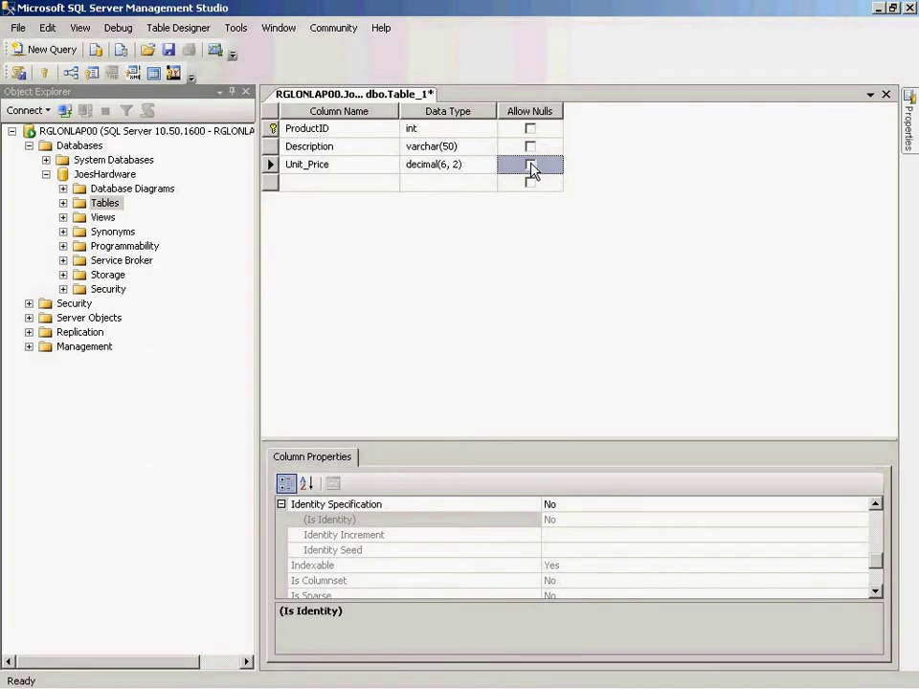
- Close the table design and save the table under the name Products
click(886, 94)
click(435, 448)
text(Products)
click(484, 374)
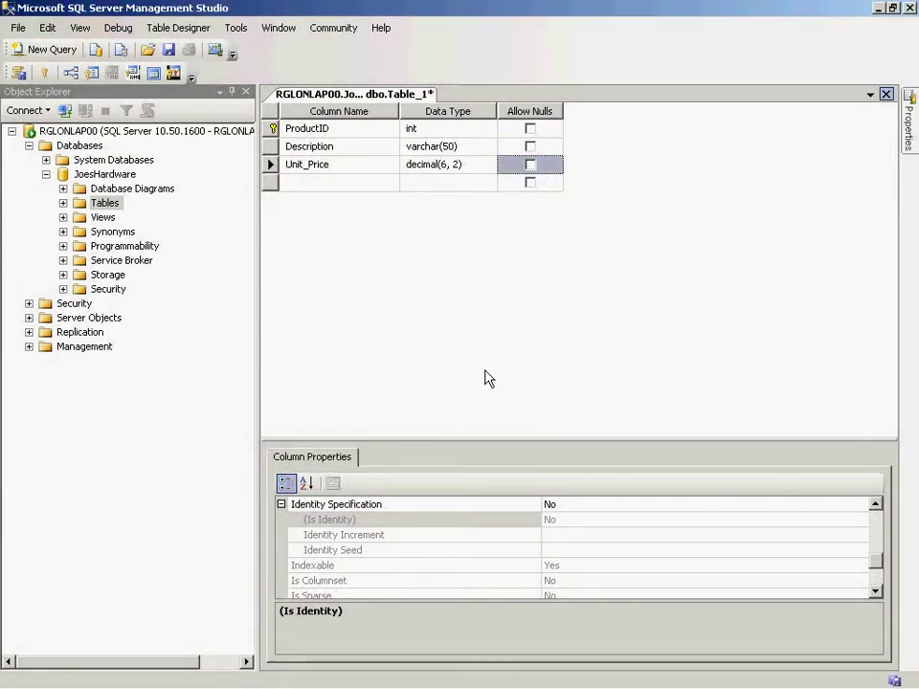
- Start a new table in the JoesHardware database with a non-null OrderID column of type int
click(63, 180)
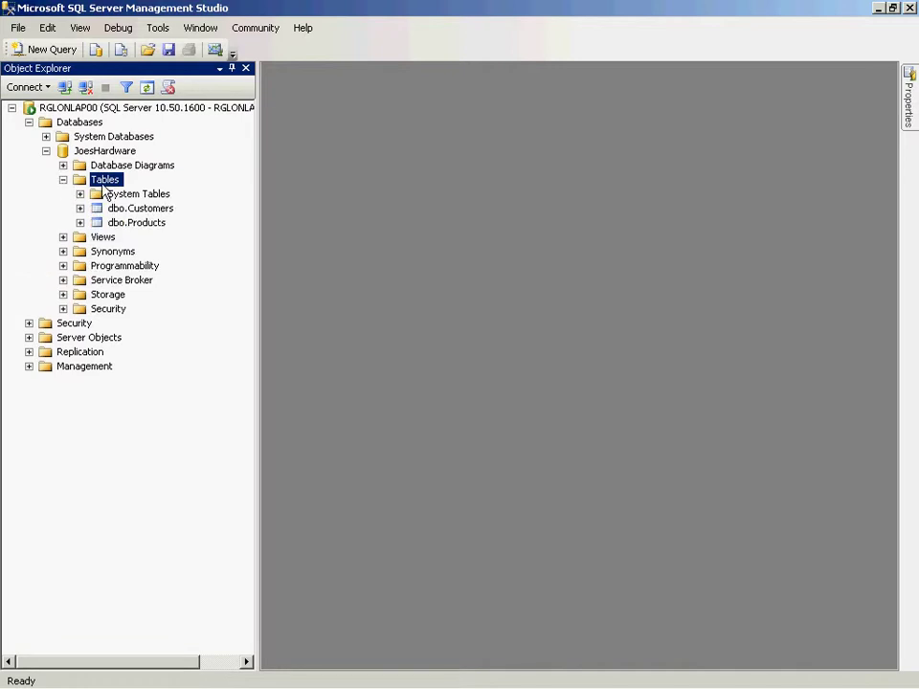
right_click(107, 181)
click(163, 192)
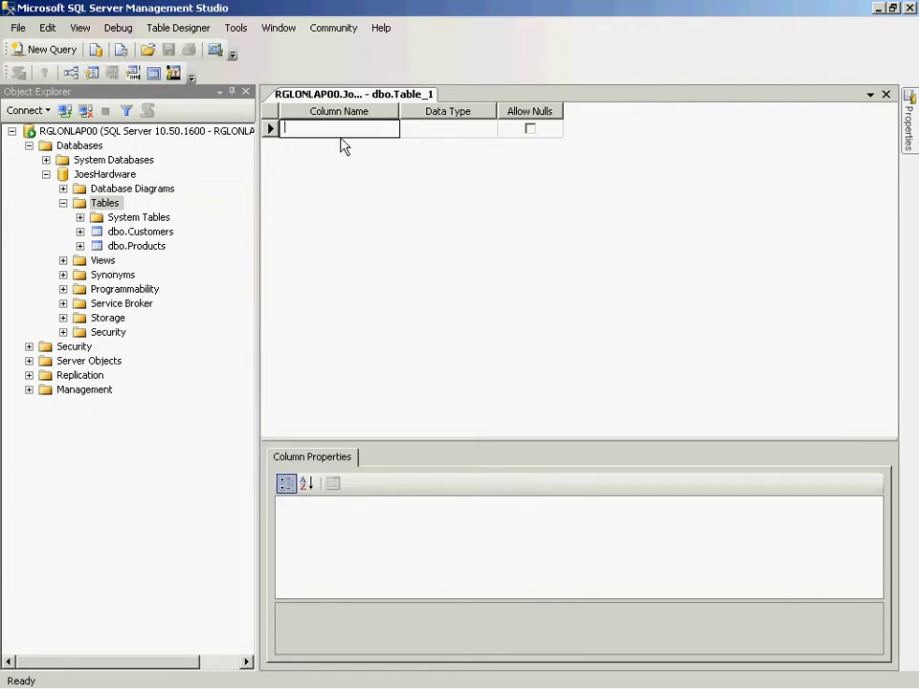
text(OrderID)
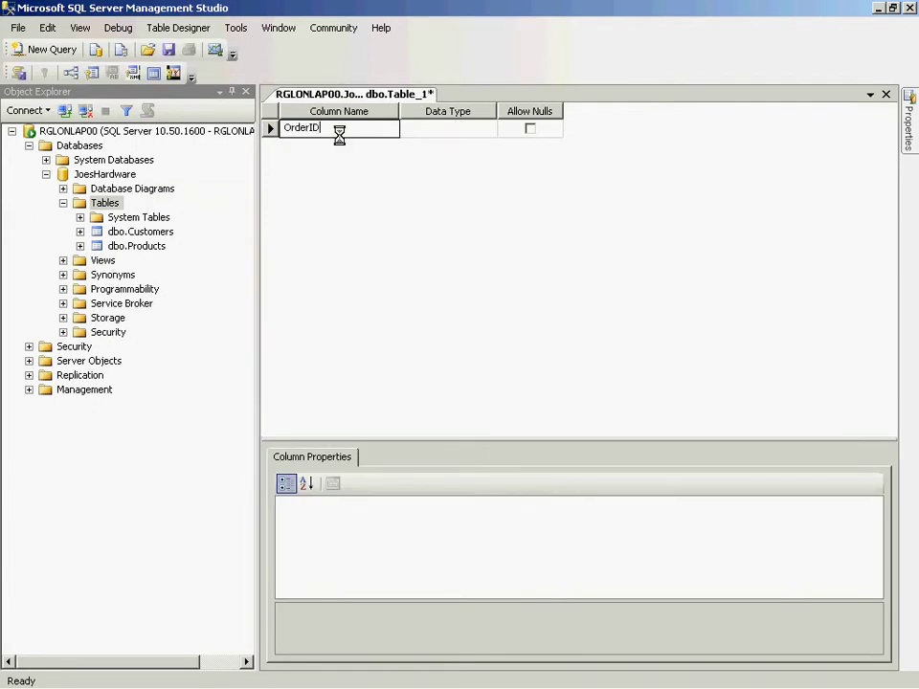
key(Tab)
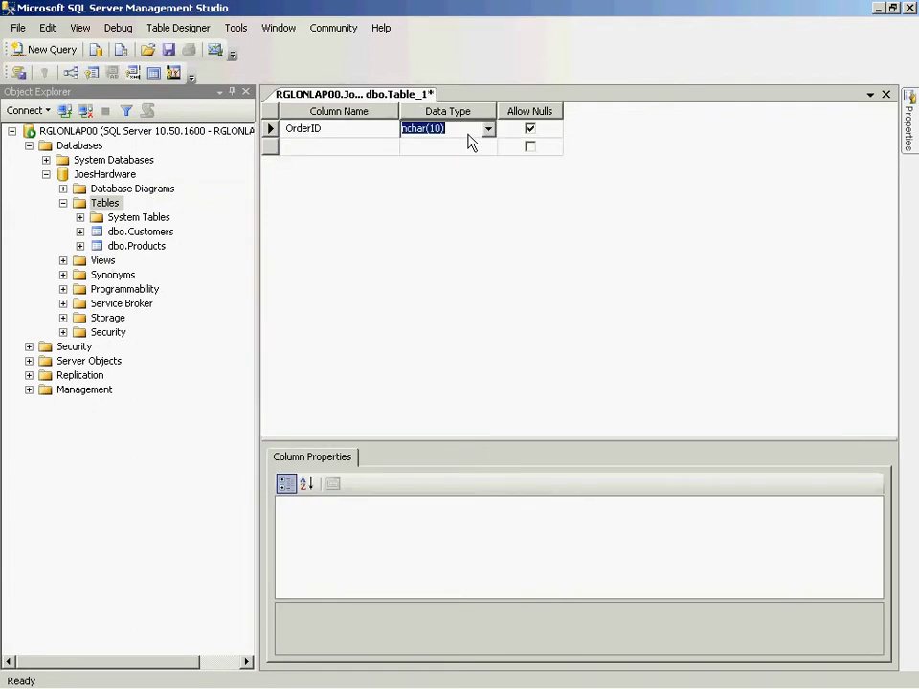
click(487, 129)
scroll(478, 143, up, 3)
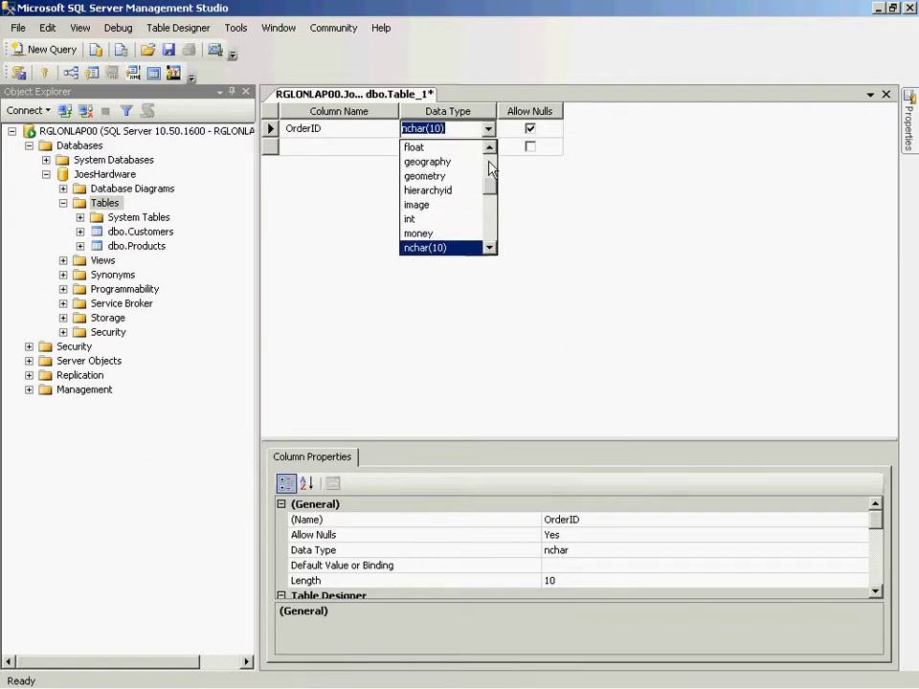
click(442, 218)
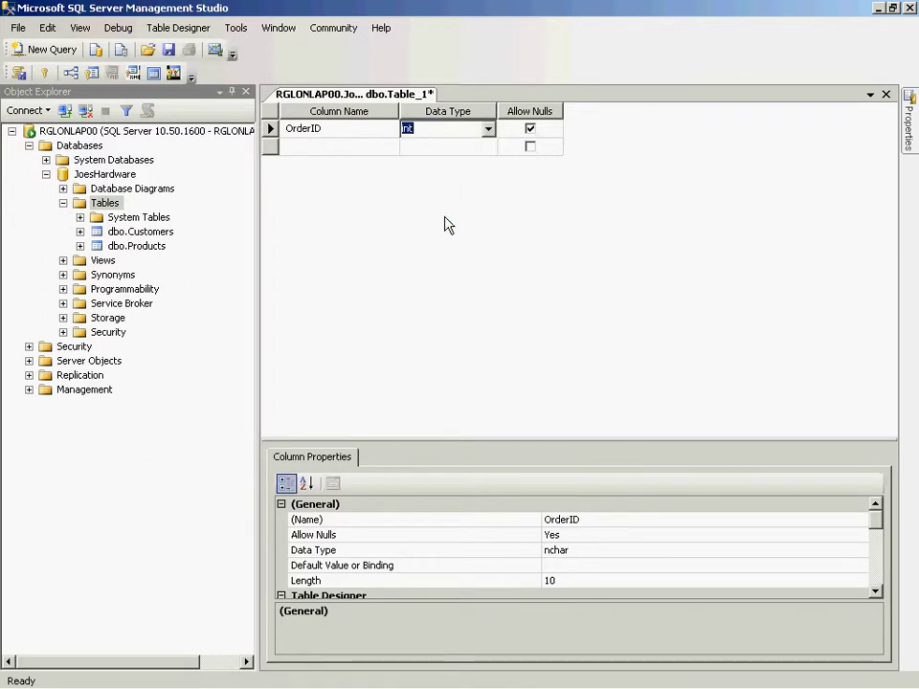
click(529, 129)
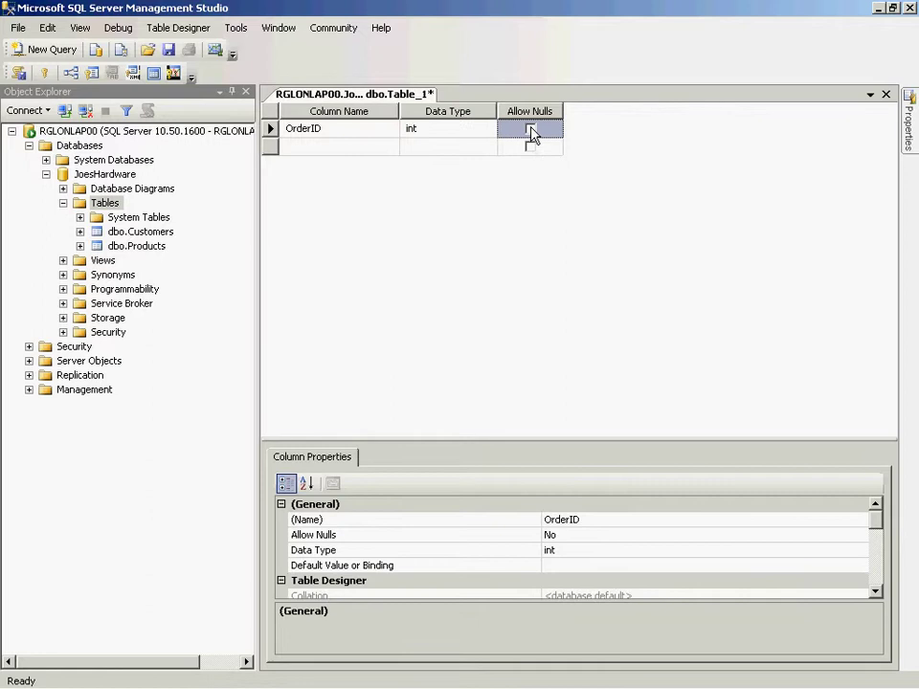
- Make OrderID the primary key and set its Is Identity property to Yes
click(269, 129)
click(45, 73)
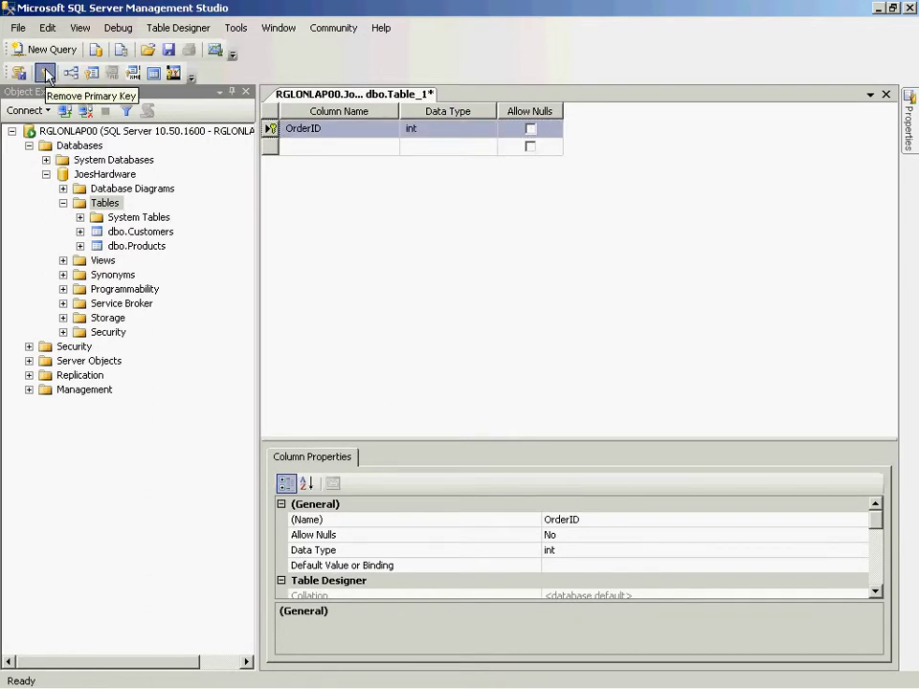
drag(876, 527, 876, 574)
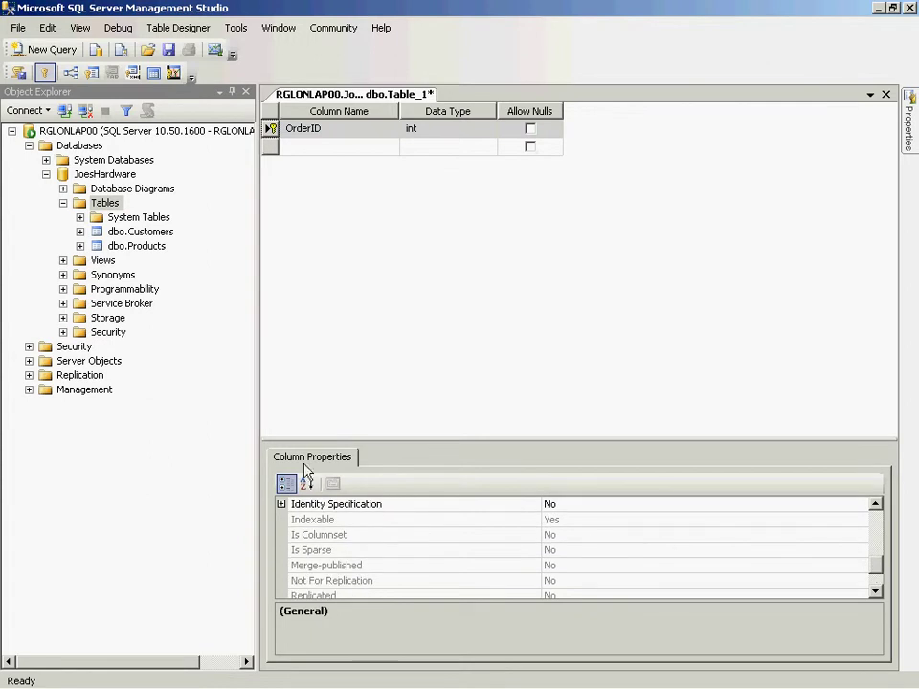
click(281, 504)
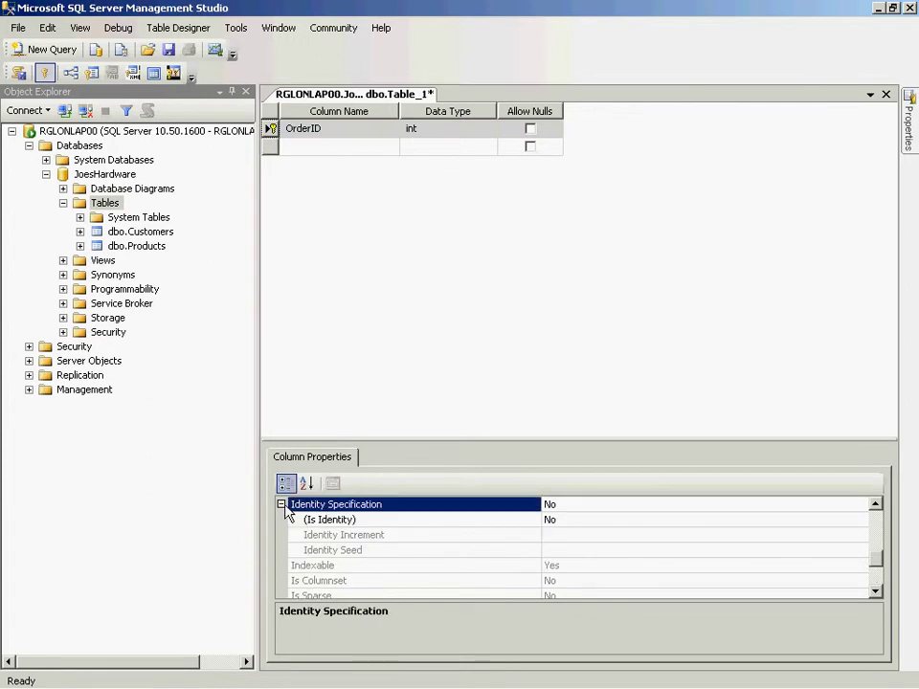
click(578, 519)
click(860, 520)
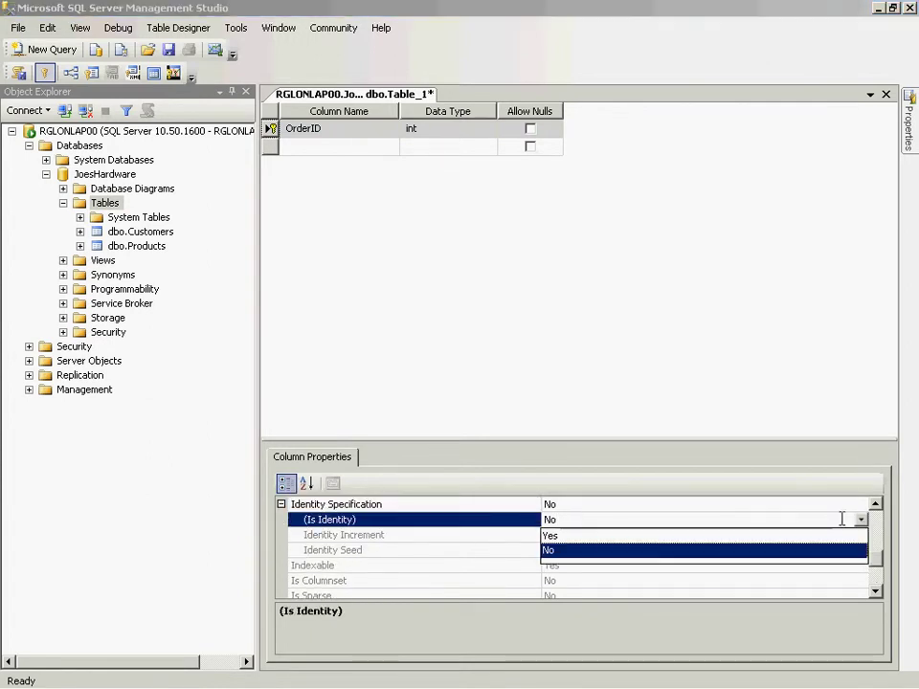
click(566, 536)
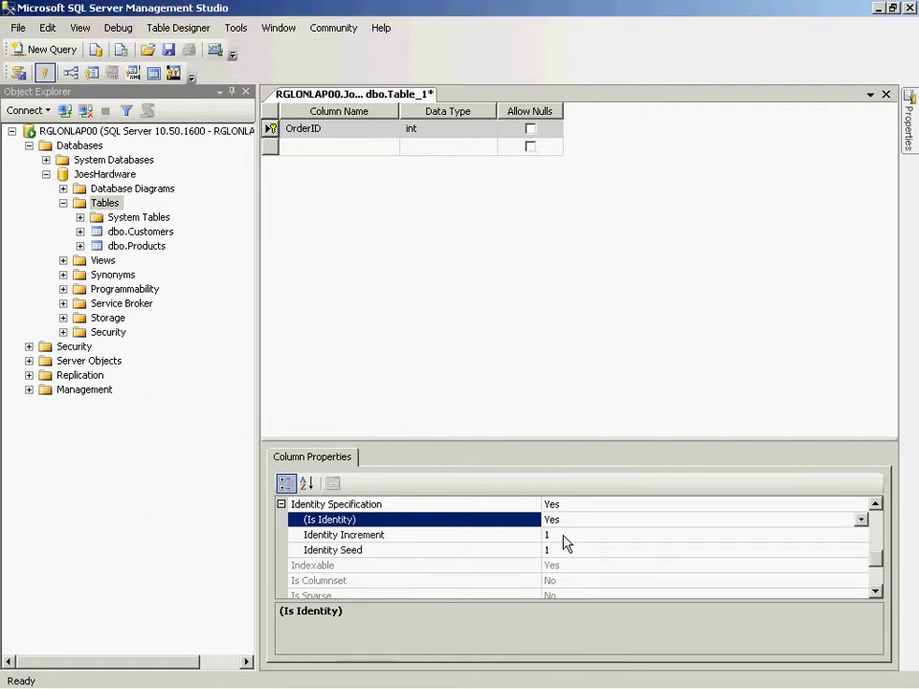
- Add a CustomerID column of type int that does not allow nulls
click(310, 147)
text(CustomerID)
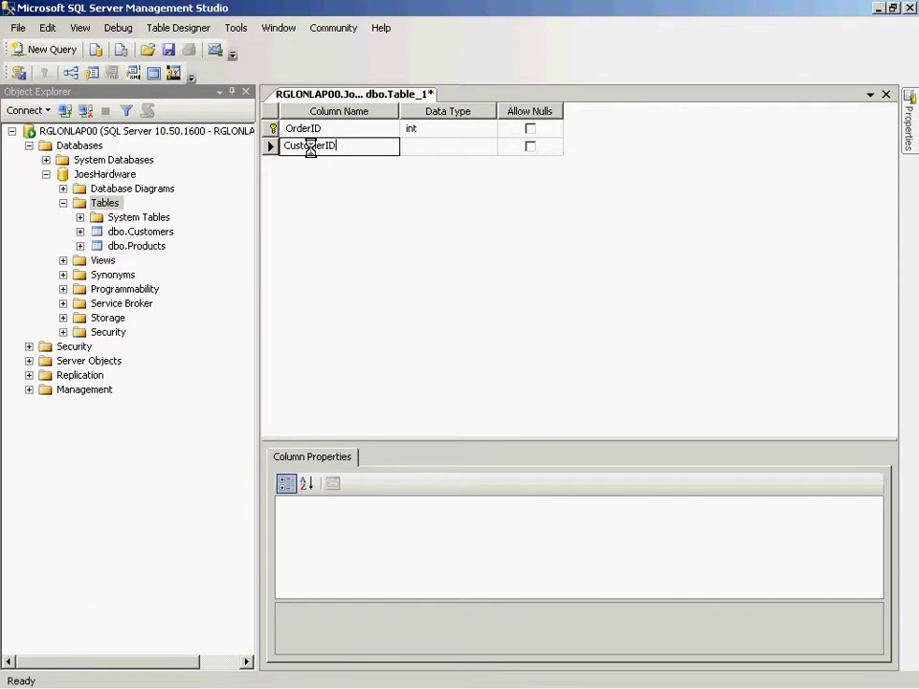
key(Tab)
click(488, 154)
scroll(476, 210, up, 3)
click(411, 237)
click(529, 146)
- Add a ProductID column of type int below CustomerID, with nulls disallowed
click(361, 162)
text(ProductID)
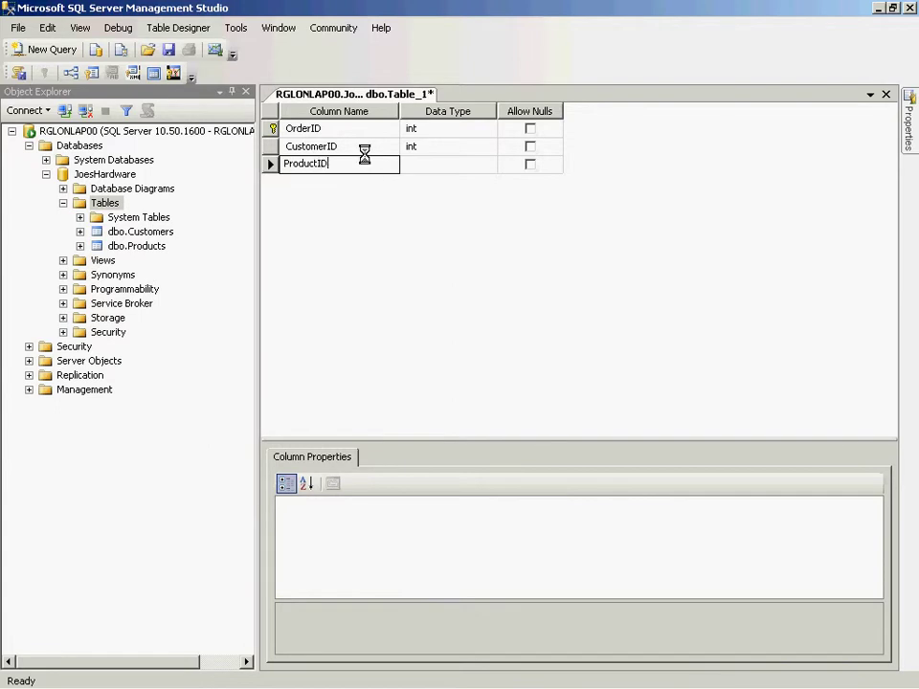
key(Tab)
click(487, 166)
scroll(431, 230, up, 1)
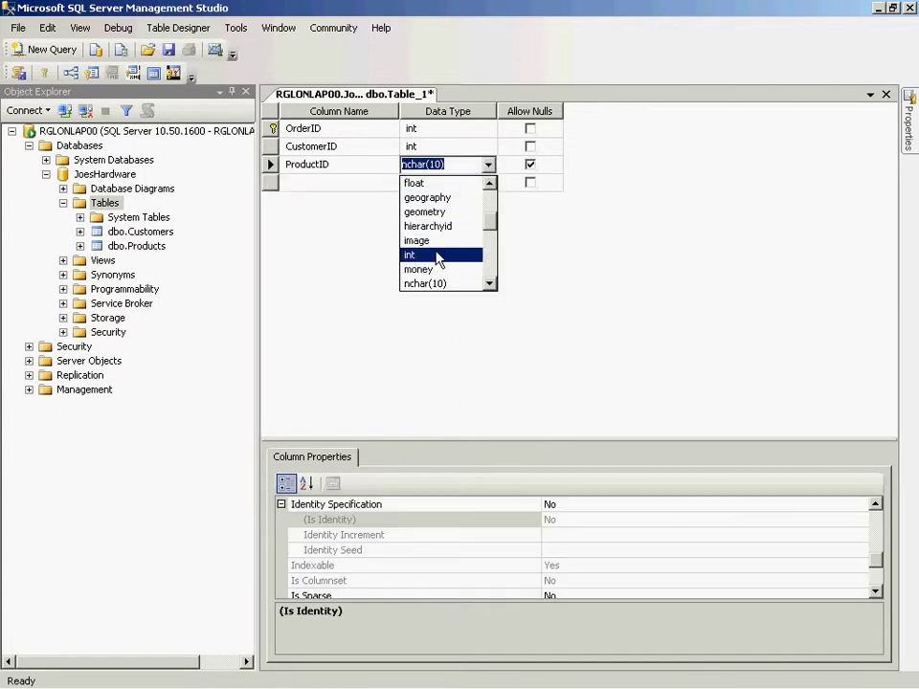
click(418, 256)
click(529, 165)
- Add a non-null Unit_Price column below ProductID with data type decimal(6, 2)
click(339, 182)
text(Unit_Price)
key(Tab)
text(decimal(18, 0))
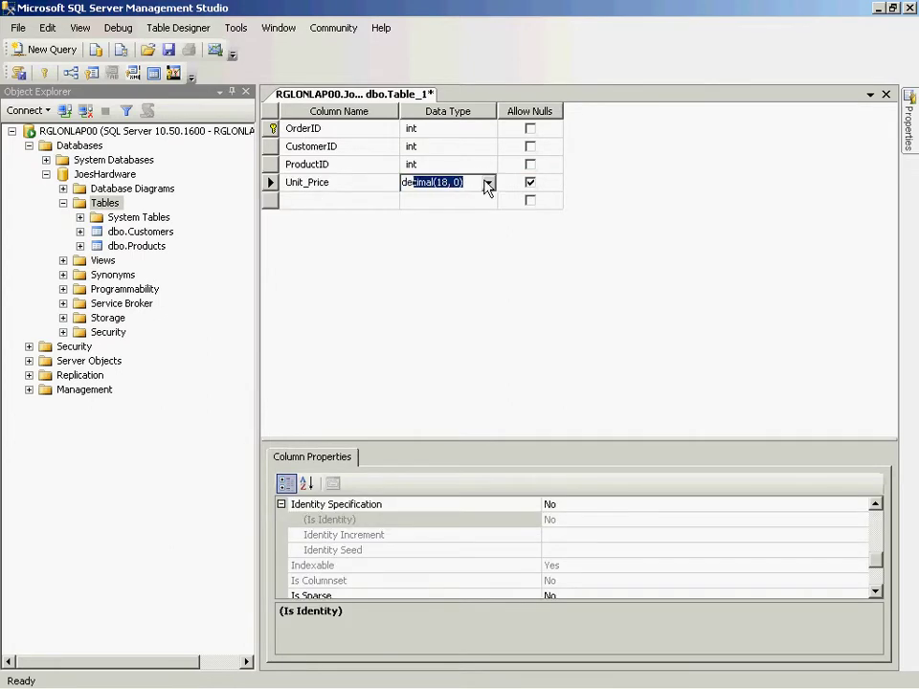
double_click(438, 182)
text(6)
double_click(456, 181)
text(2)
click(529, 182)
- Add a Quantity column of type int that does not allow nulls
click(341, 200)
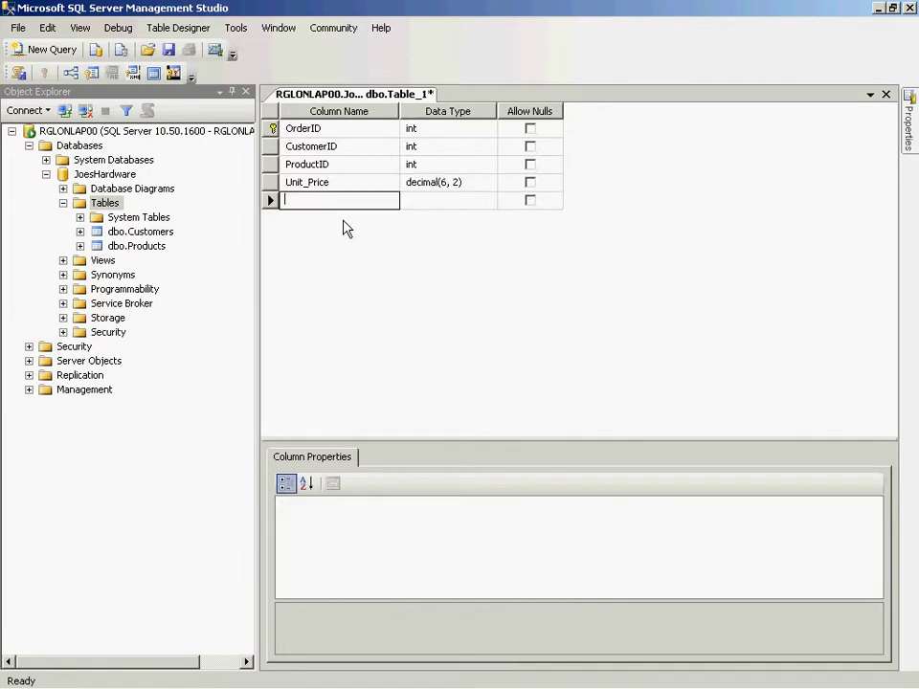
text(Qua)
key(Tab)
click(488, 200)
scroll(435, 278, up, 3)
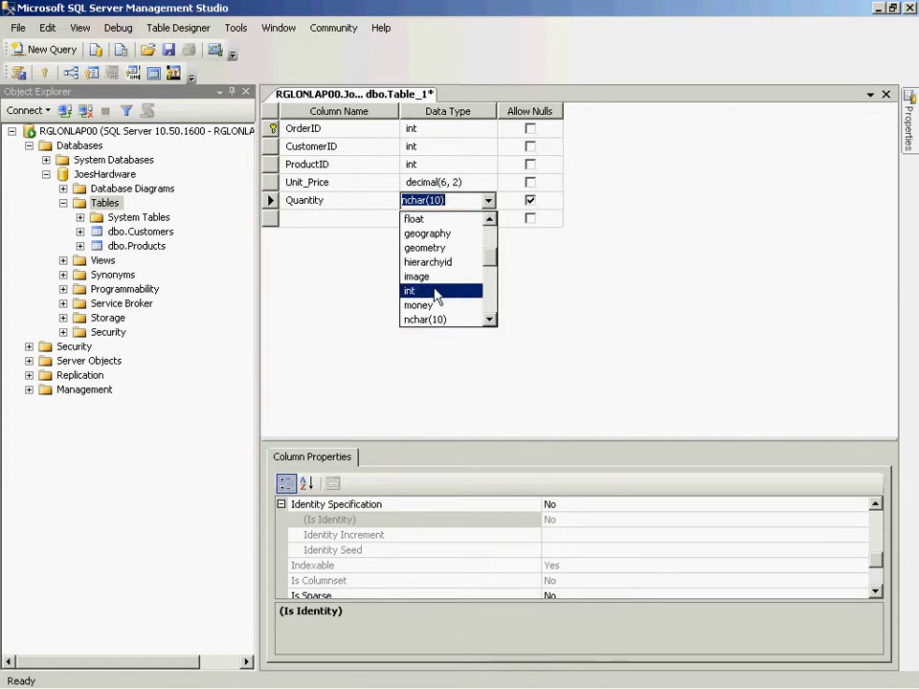
click(435, 291)
click(530, 200)
- Add an Order_Date column of type date that does not allow nulls
click(351, 216)
text(Order)
key(Tab)
click(488, 218)
scroll(490, 273, up, 2)
scroll(490, 272, up, 2)
click(467, 267)
click(530, 219)
- Add a Dispatch_Date column of type datetime that does not allow nulls
click(368, 231)
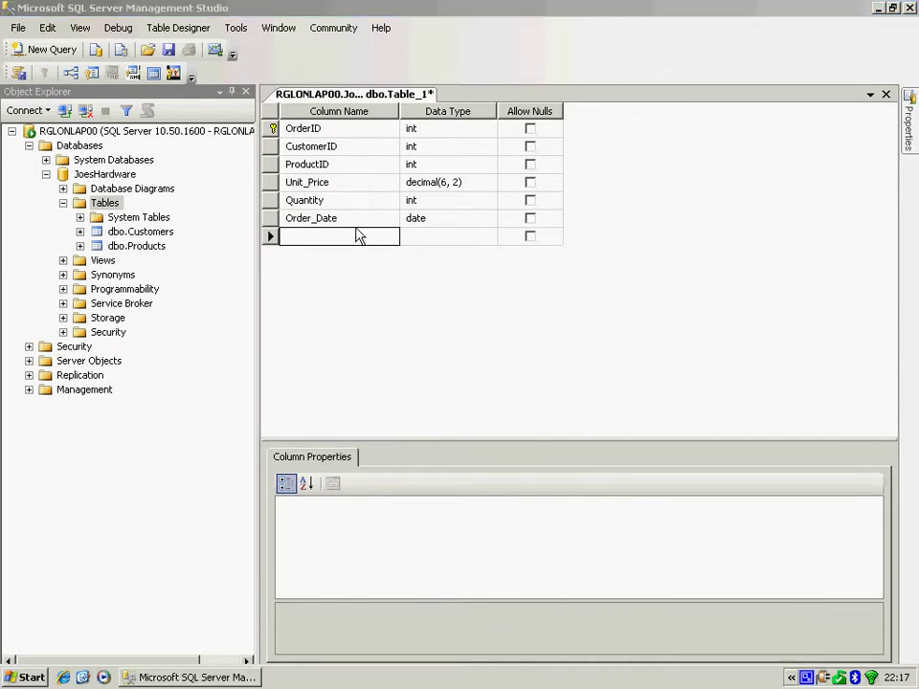
text(Dispatch_Date)
key(Tab)
click(488, 236)
scroll(488, 279, up, 5)
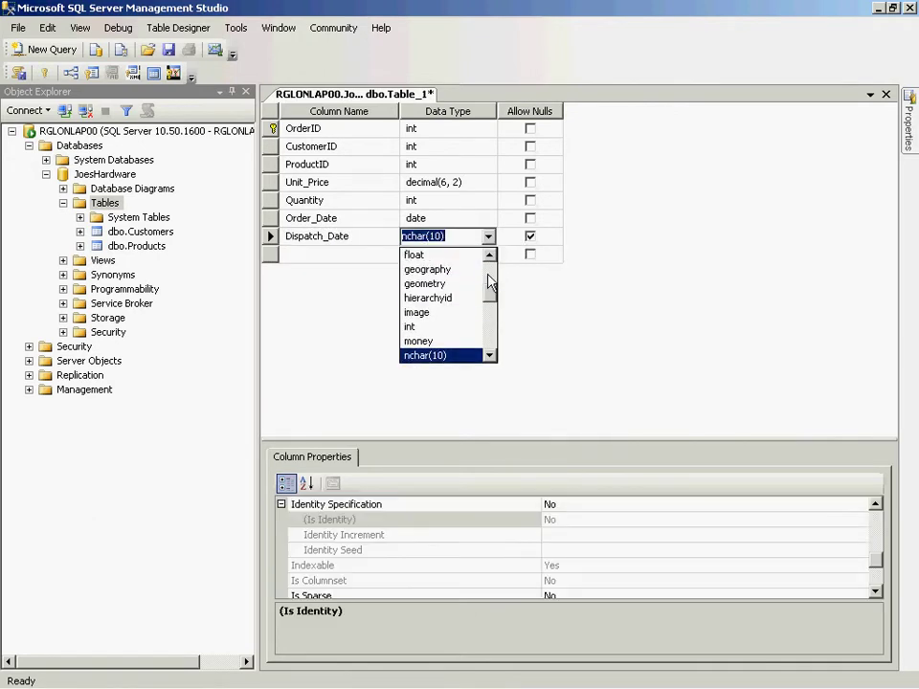
click(473, 299)
click(532, 238)
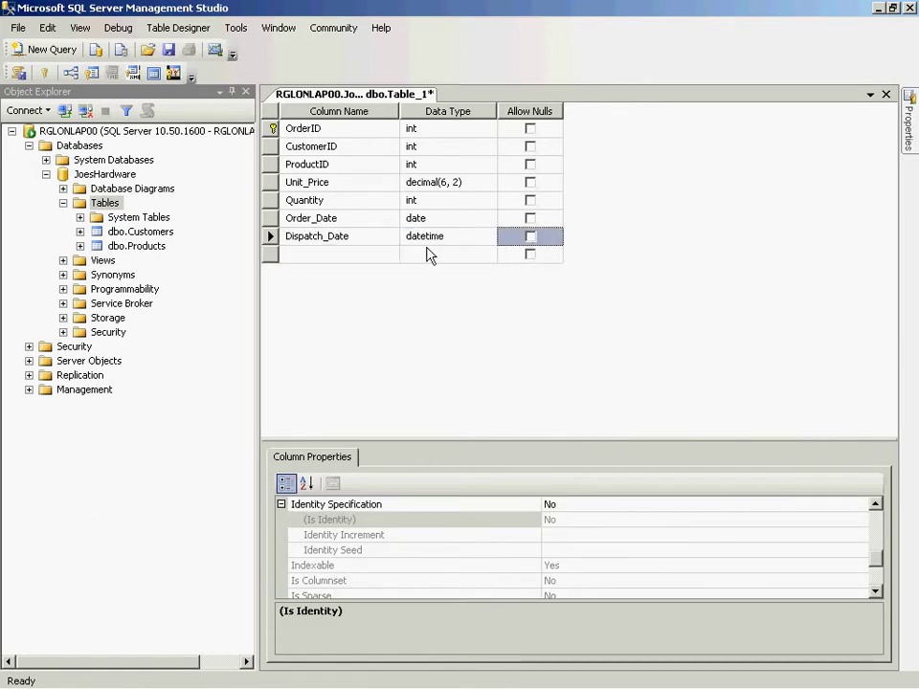
- Save the new table under the name Orders
click(169, 51)
text(Orders)
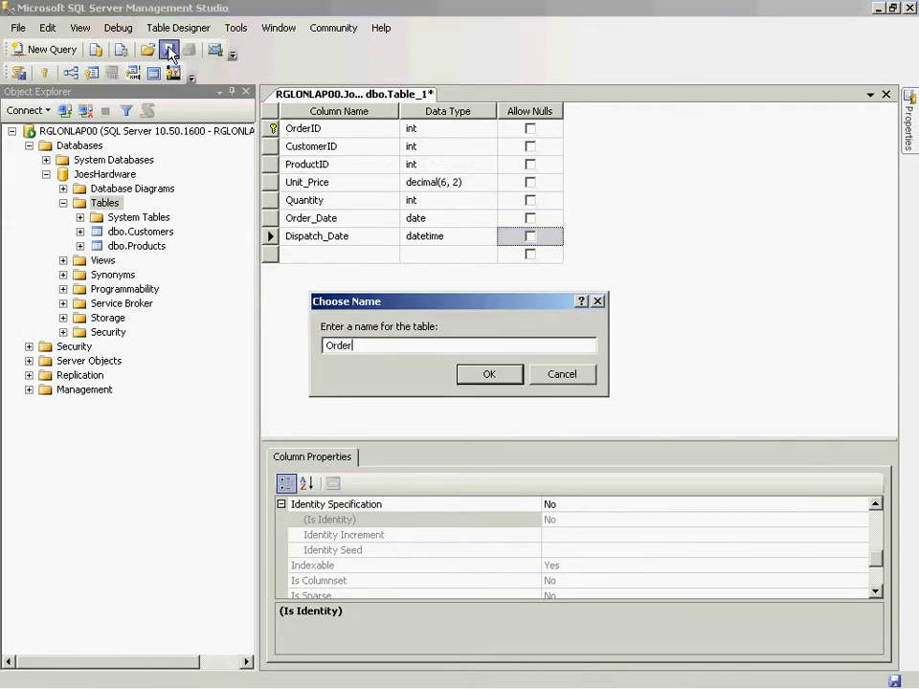
click(488, 374)
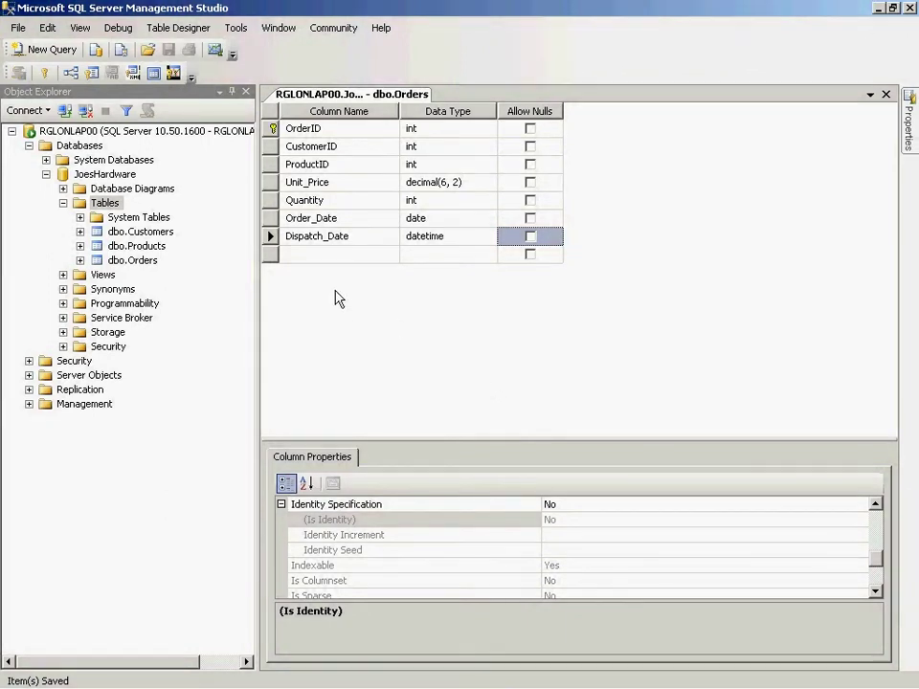
- Add a new foreign key relationship to the Orders table and open its tables and columns specification for editing
click(71, 74)
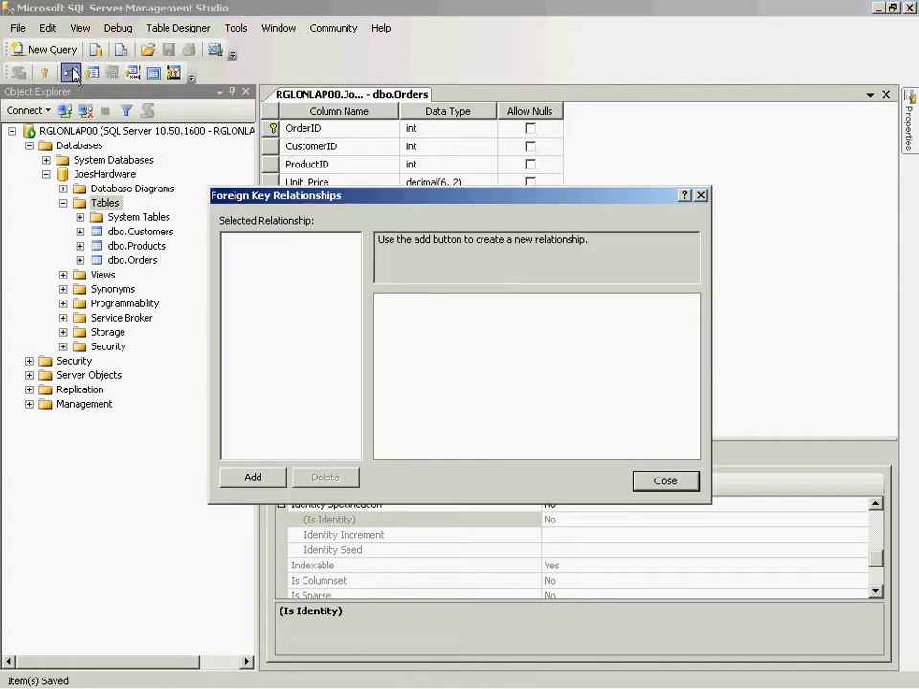
click(252, 476)
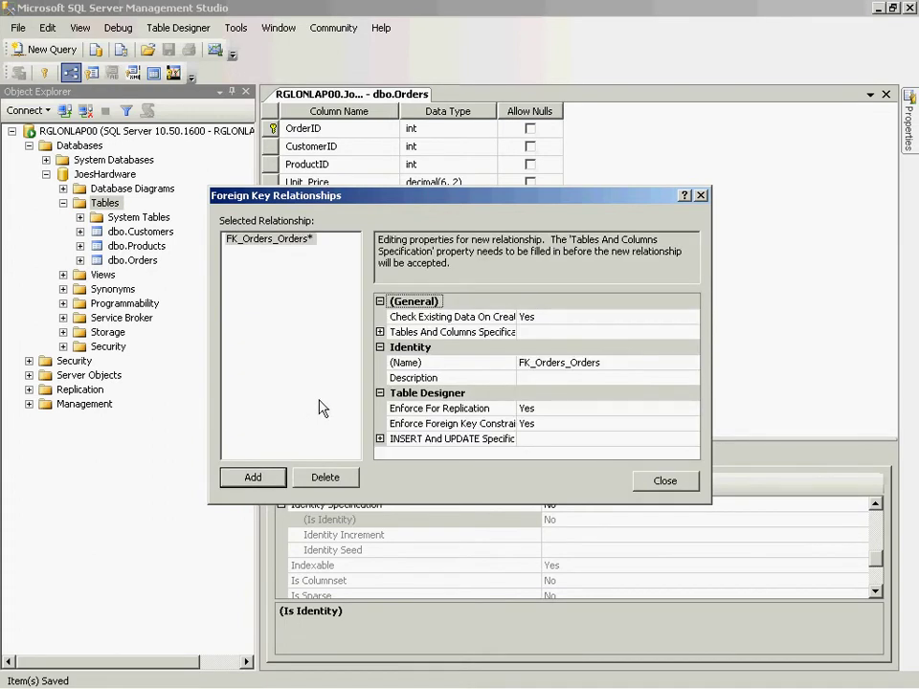
click(380, 332)
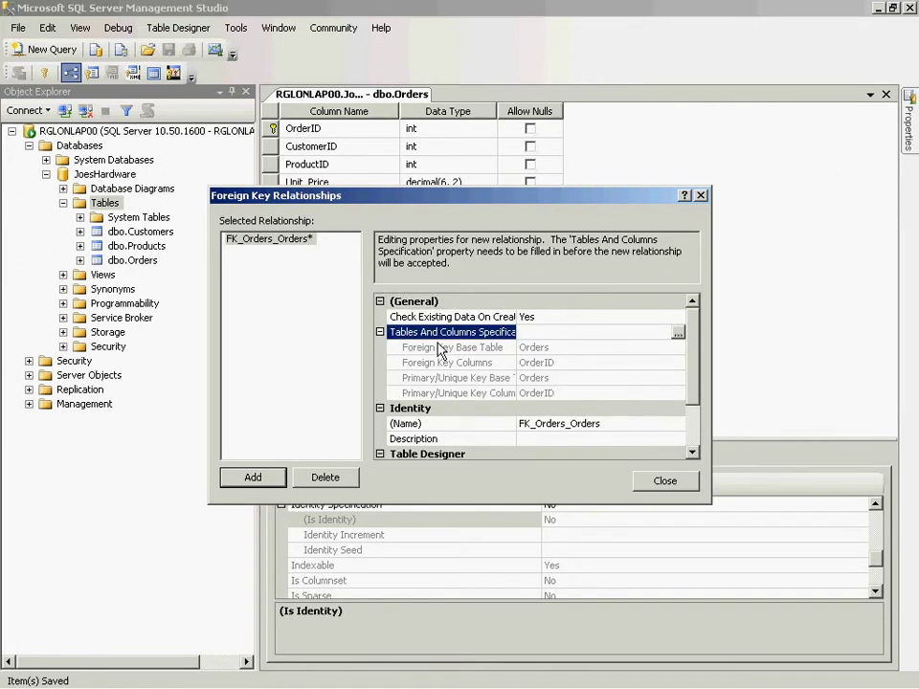
click(678, 333)
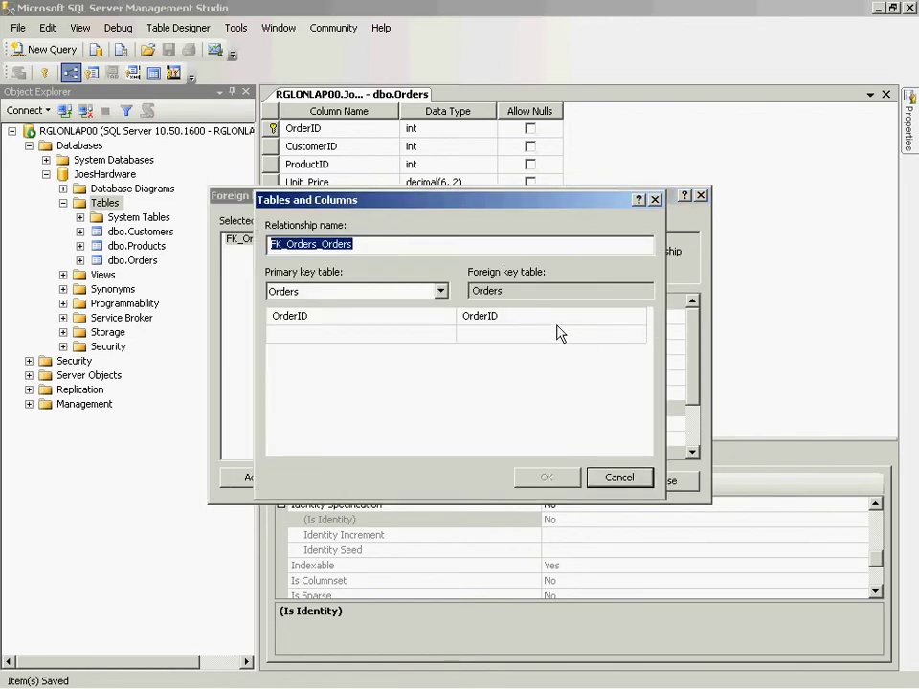
- Set the relationship's primary key table to Customers, with CustomerID as its primary key column
click(442, 293)
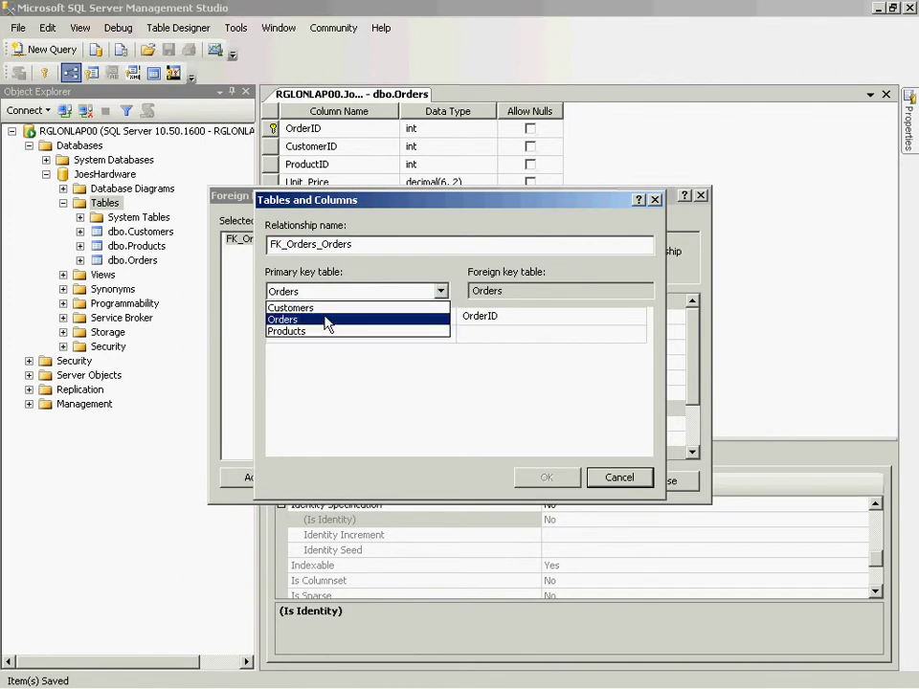
click(315, 309)
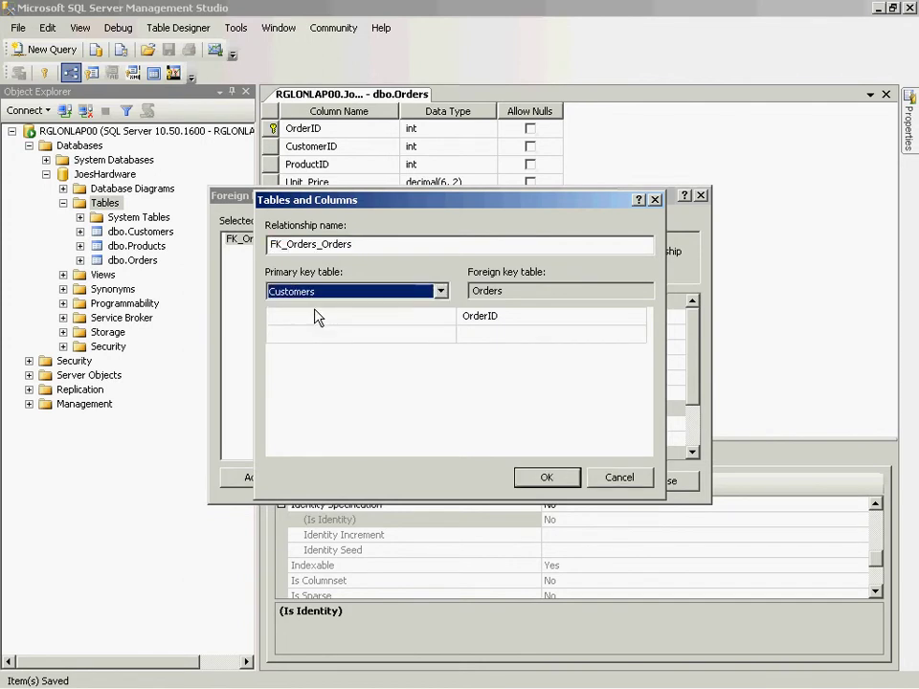
click(411, 322)
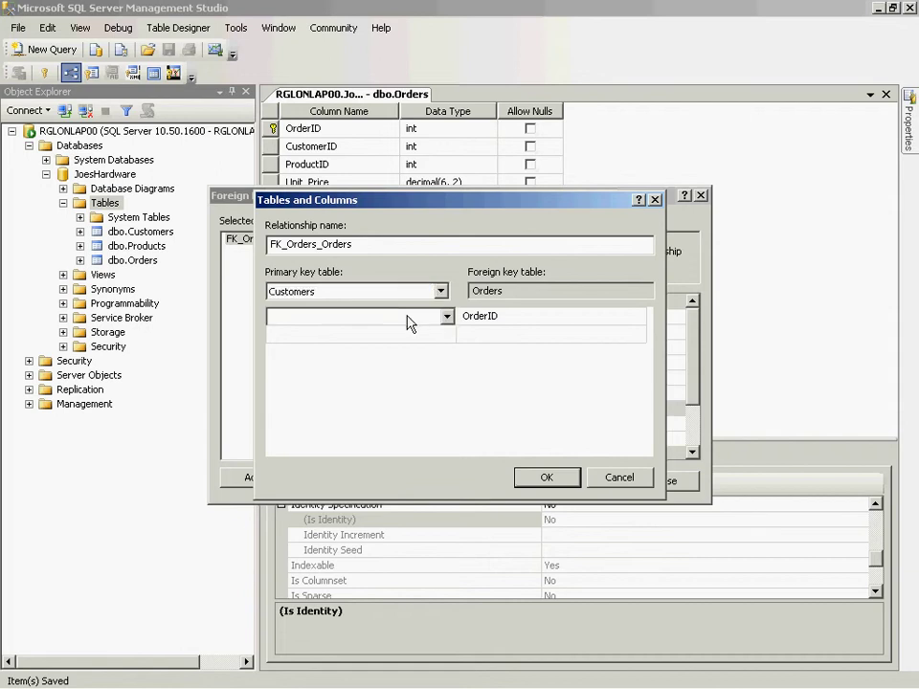
click(447, 317)
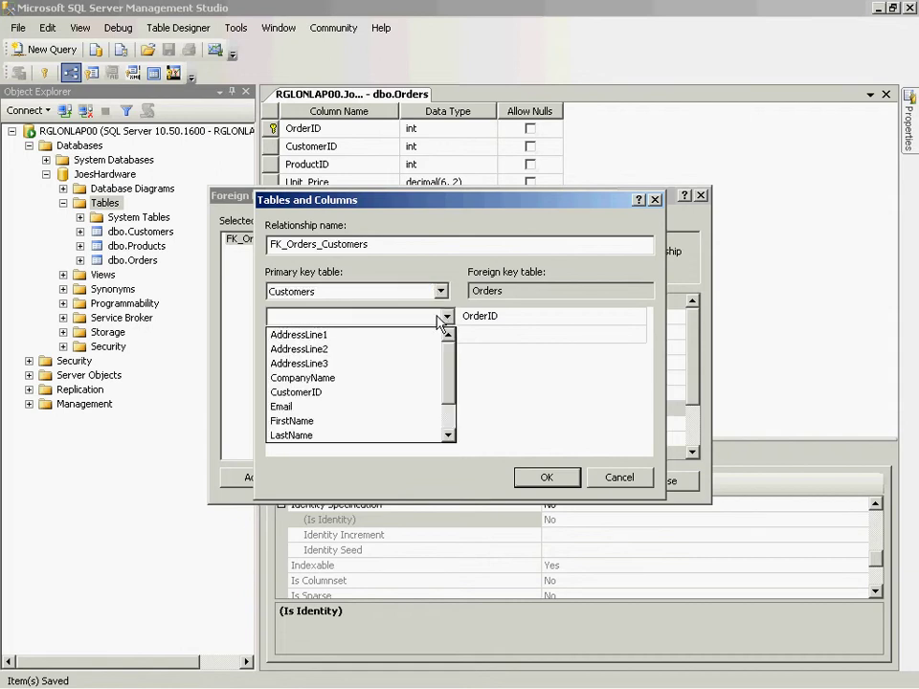
click(329, 396)
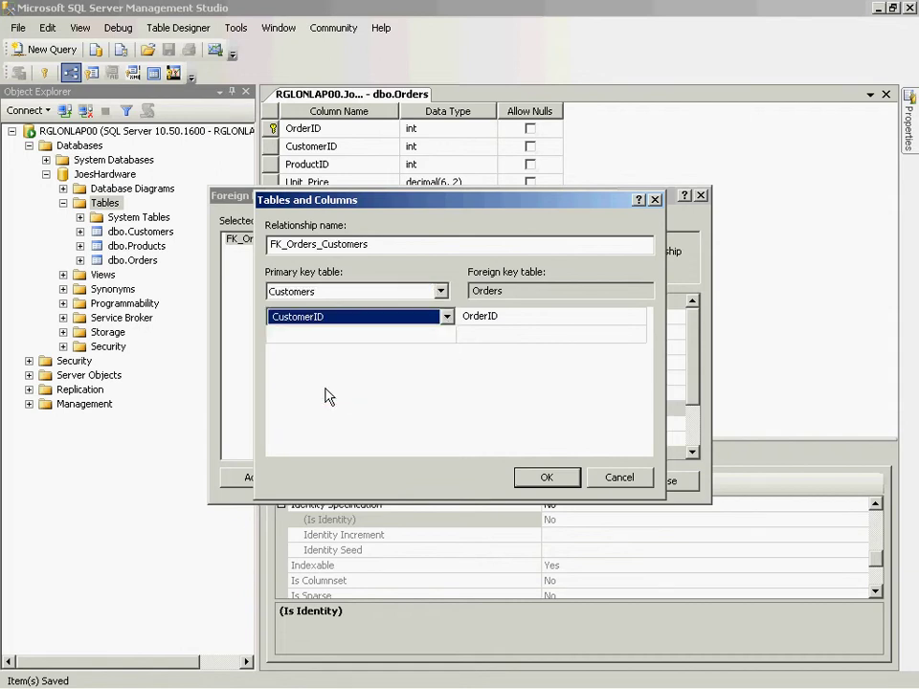
- Set the relationship's foreign key column in Orders to CustomerID and accept the table and column mapping
click(536, 323)
click(637, 316)
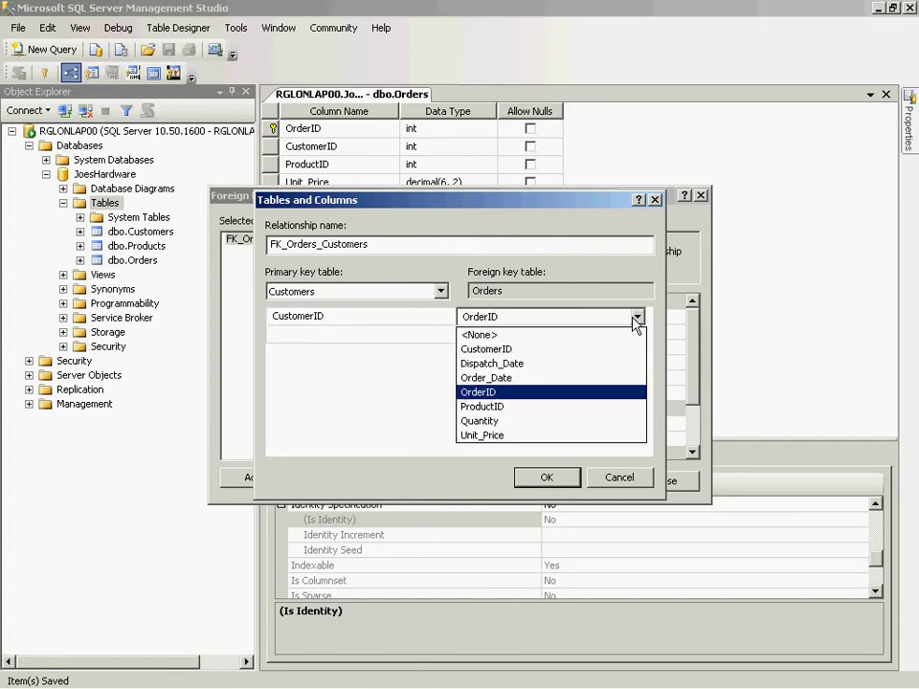
click(536, 350)
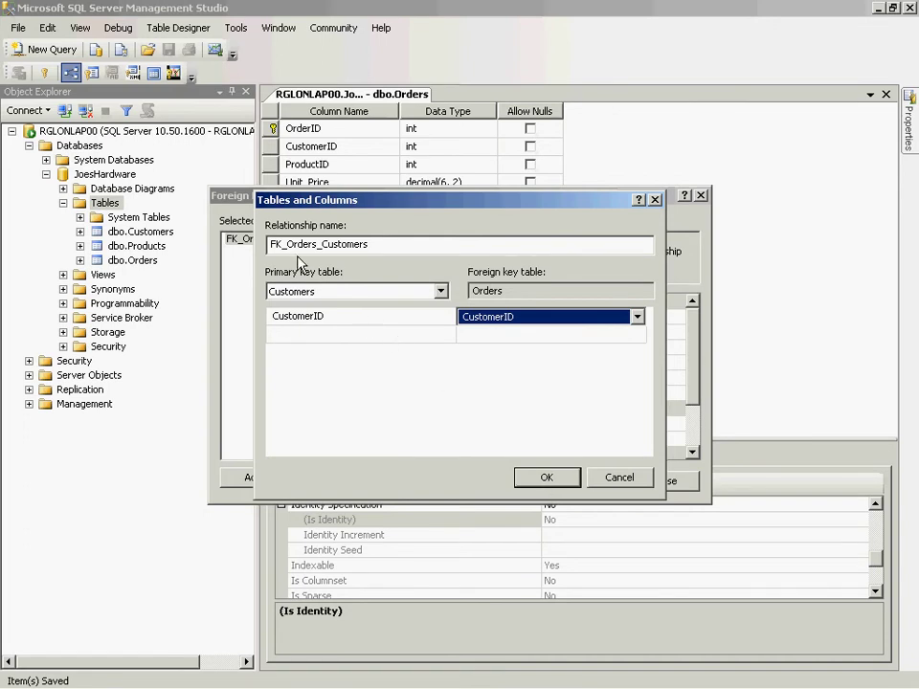
click(537, 482)
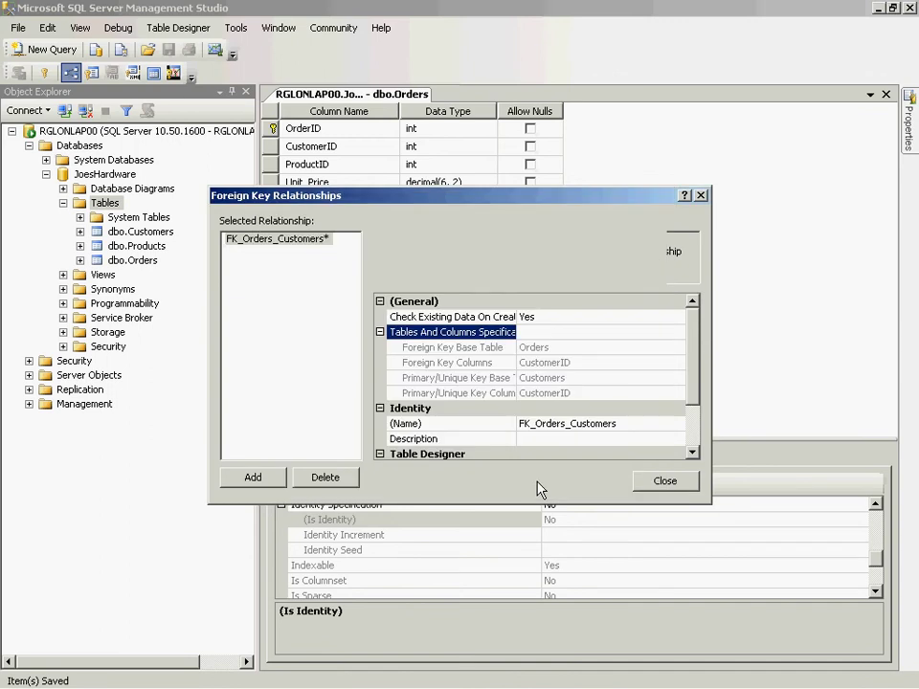